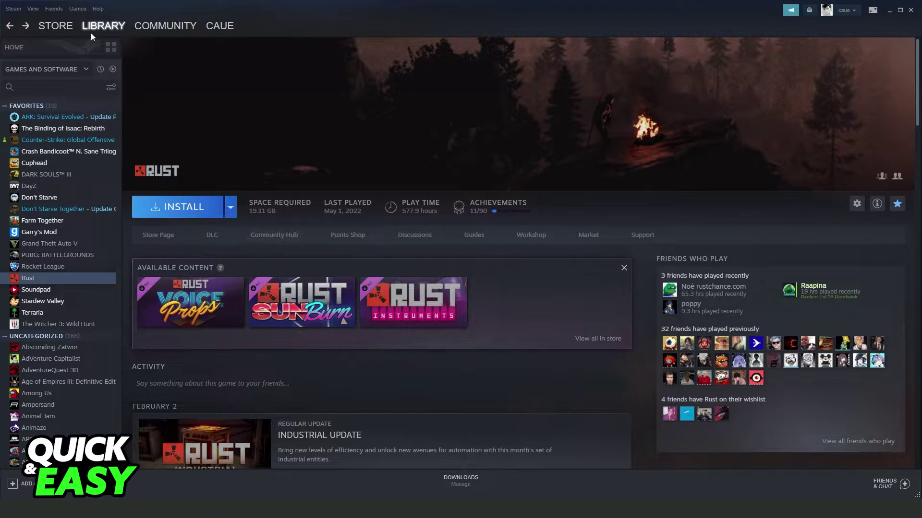
Search the store for 'the bindi' and open The Binding of Isaac: Repentance page past the age check.
click(55, 24)
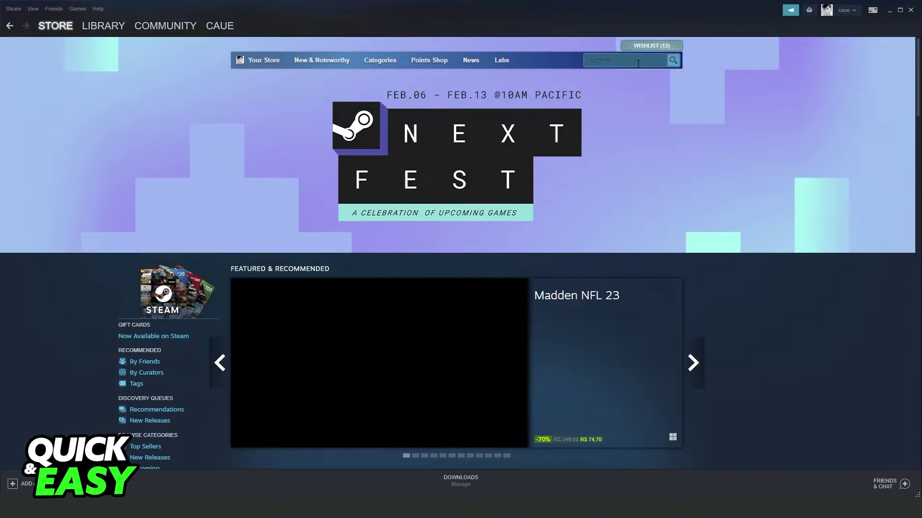
click(637, 64)
text(the bindi)
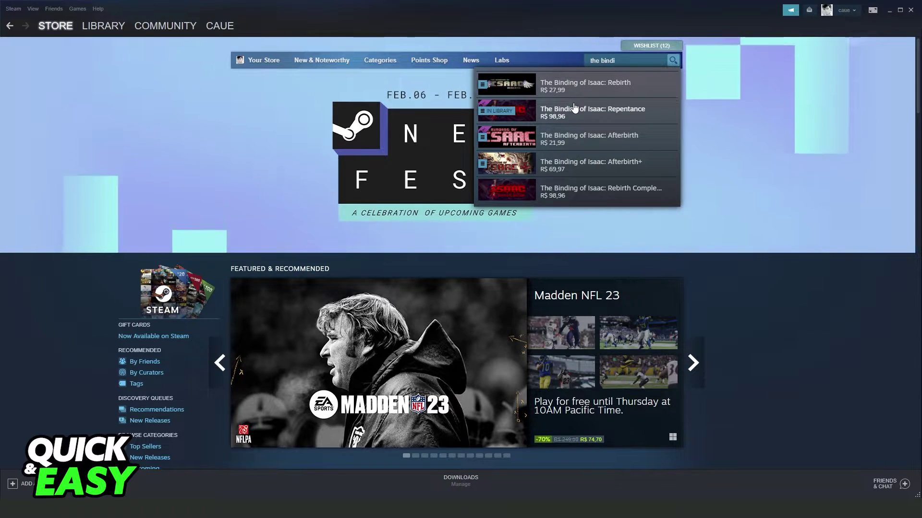
key(Return)
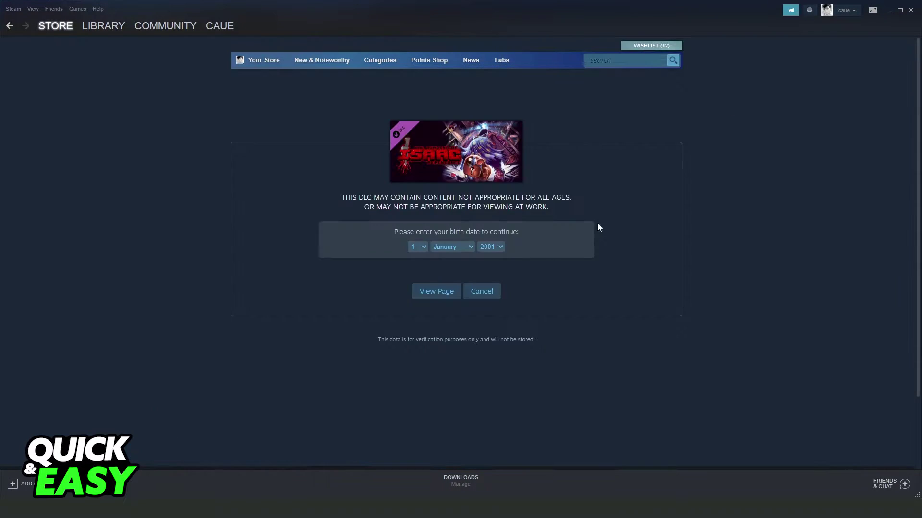
click(436, 291)
scroll(602, 315, down, 1)
scroll(593, 313, down, 5)
scroll(587, 309, down, 3)
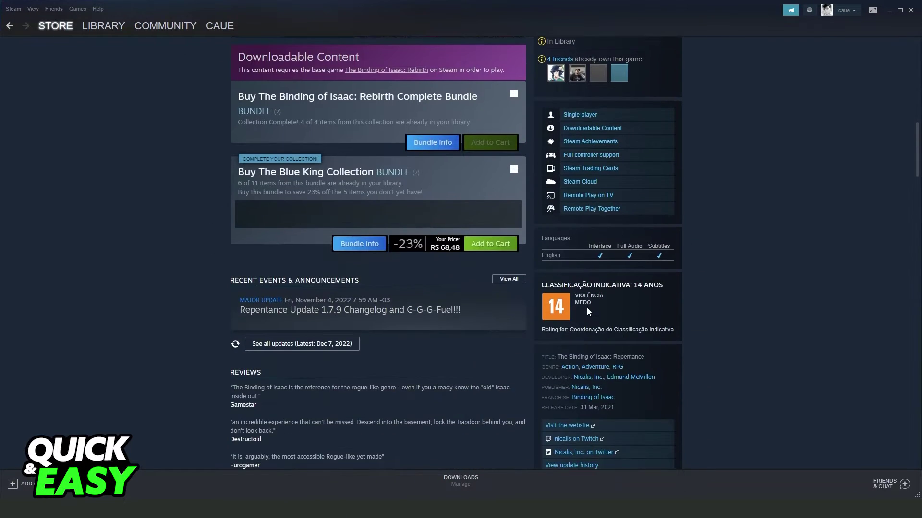
scroll(587, 307, up, 2)
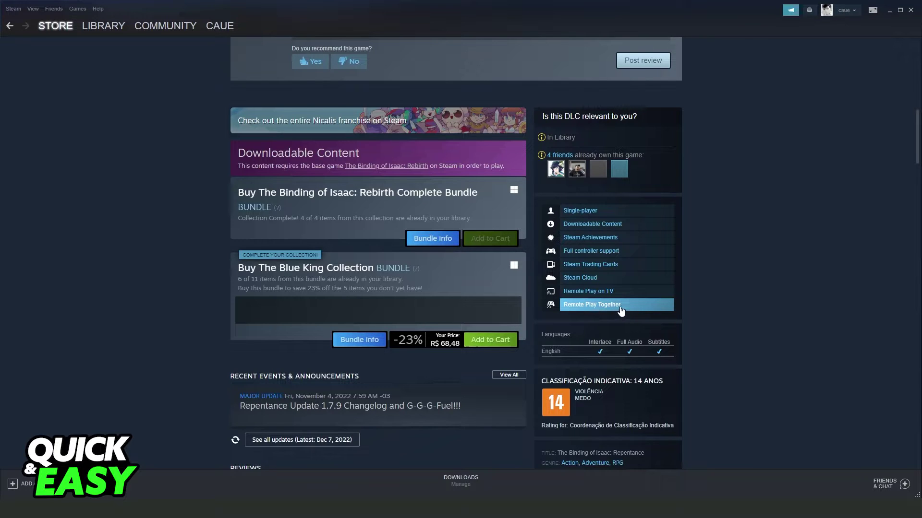
scroll(553, 307, up, 5)
scroll(377, 218, up, 4)
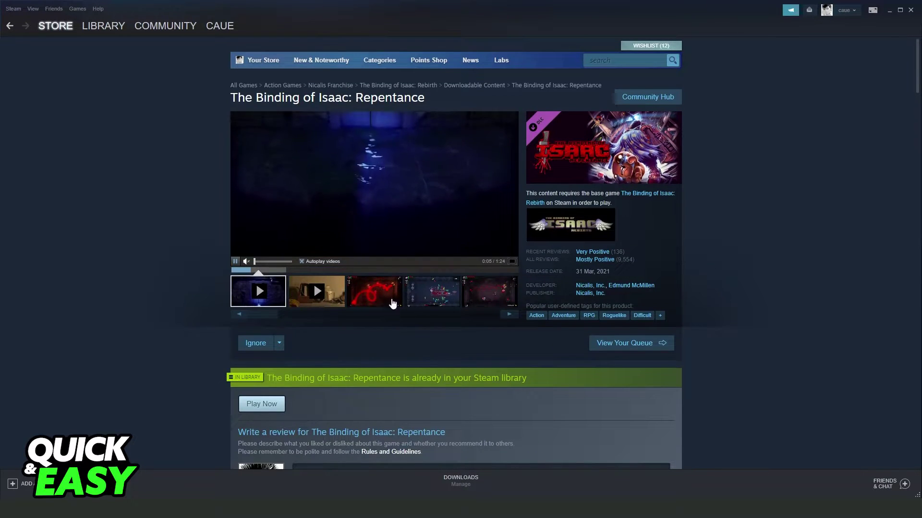
scroll(489, 304, down, 5)
scroll(488, 304, down, 5)
scroll(608, 264, up, 8)
scroll(607, 263, up, 4)
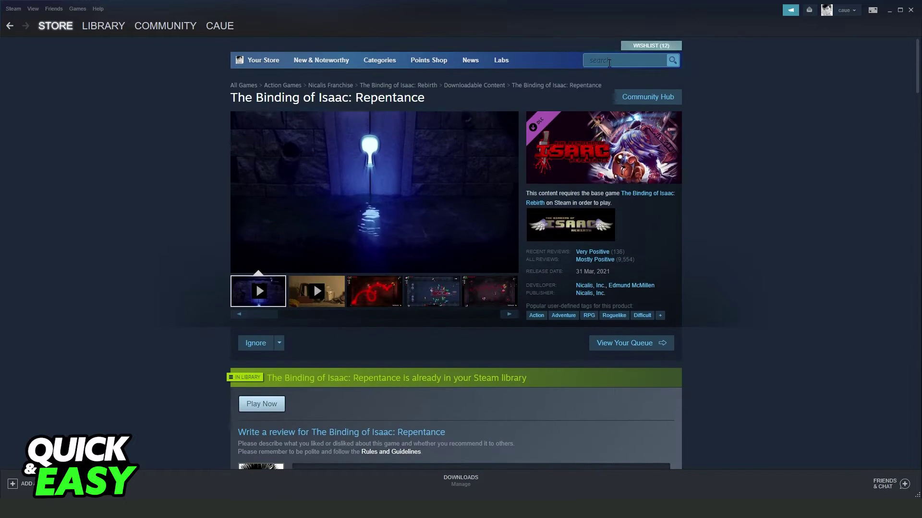
Search the store for 'counter' and open the Counter-Strike: Global Offensive page.
click(608, 60)
text(counter)
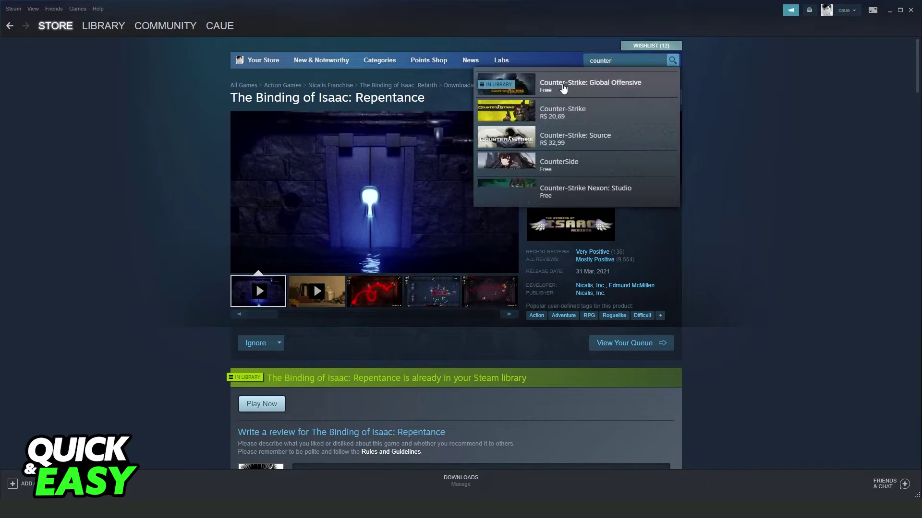
click(568, 95)
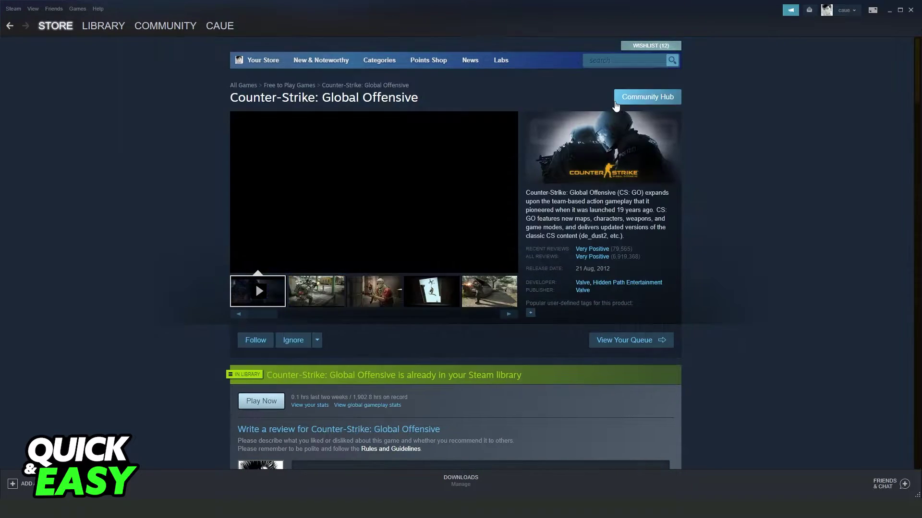
scroll(582, 280, down, 10)
scroll(582, 279, down, 3)
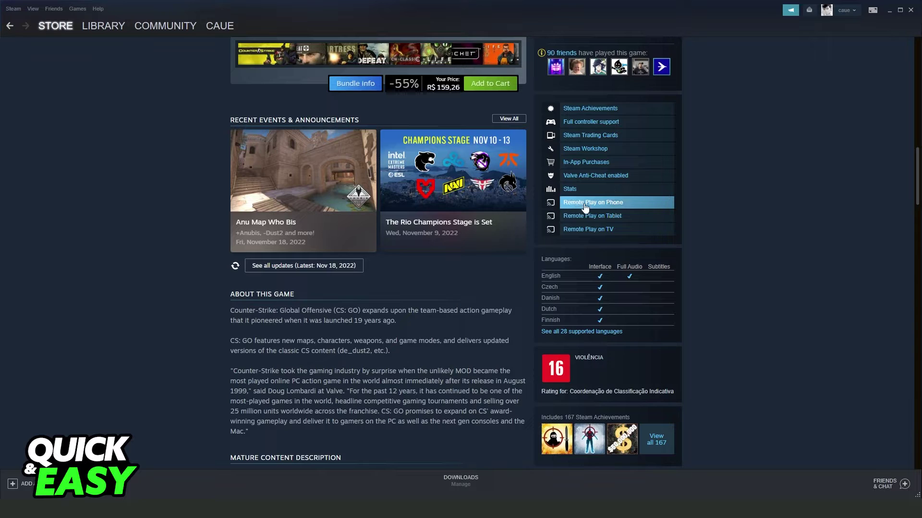
scroll(613, 208, up, 2)
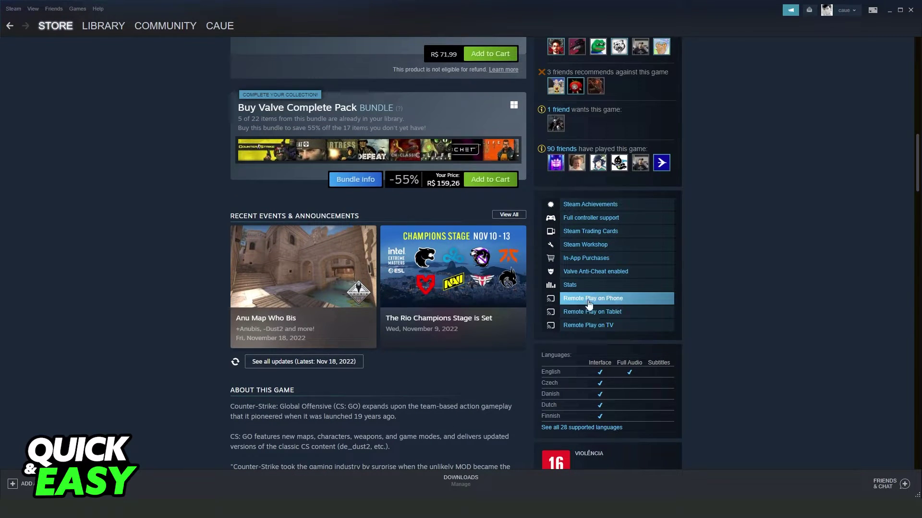
scroll(614, 301, up, 1)
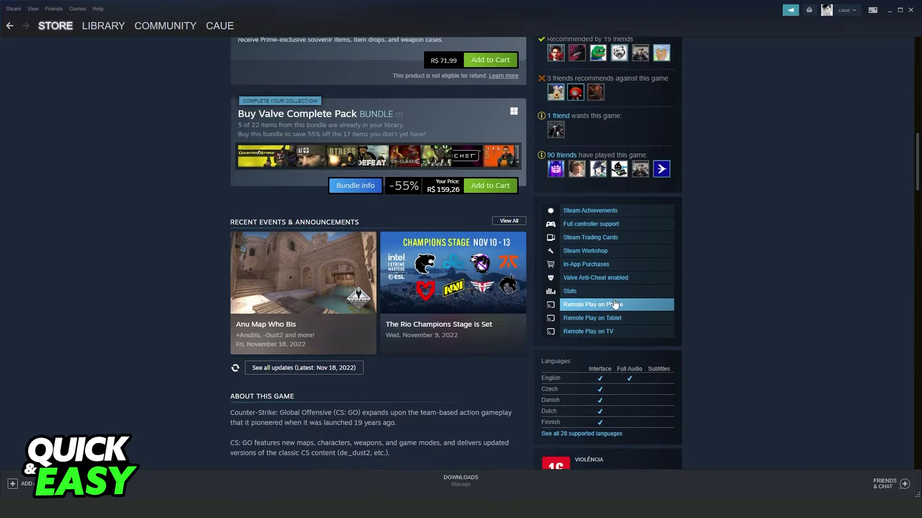
scroll(614, 301, up, 4)
scroll(613, 301, up, 4)
scroll(614, 270, up, 3)
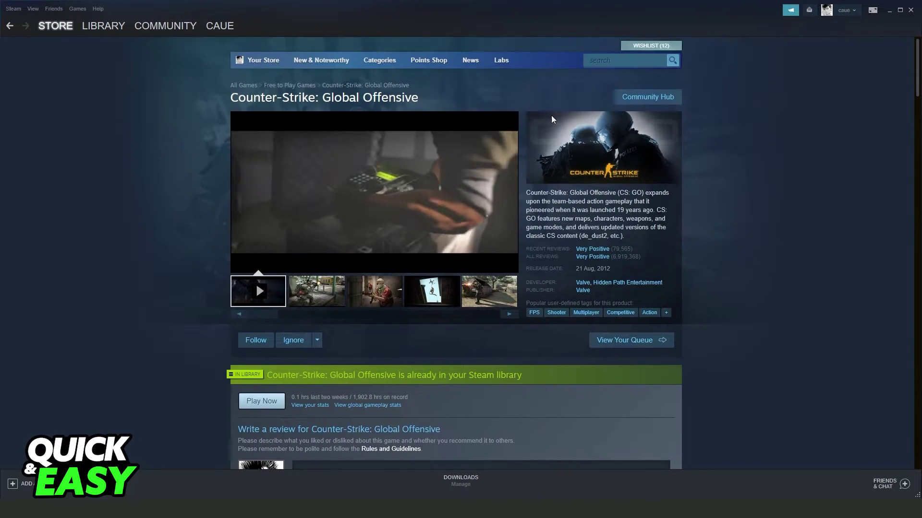
scroll(438, 171, down, 5)
scroll(438, 171, down, 5)
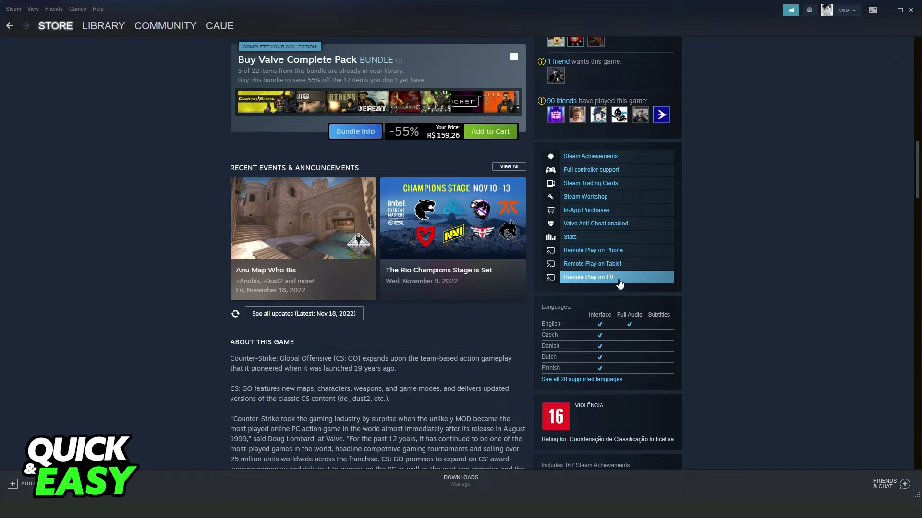
scroll(582, 281, up, 1)
scroll(584, 282, up, 2)
scroll(584, 284, down, 1)
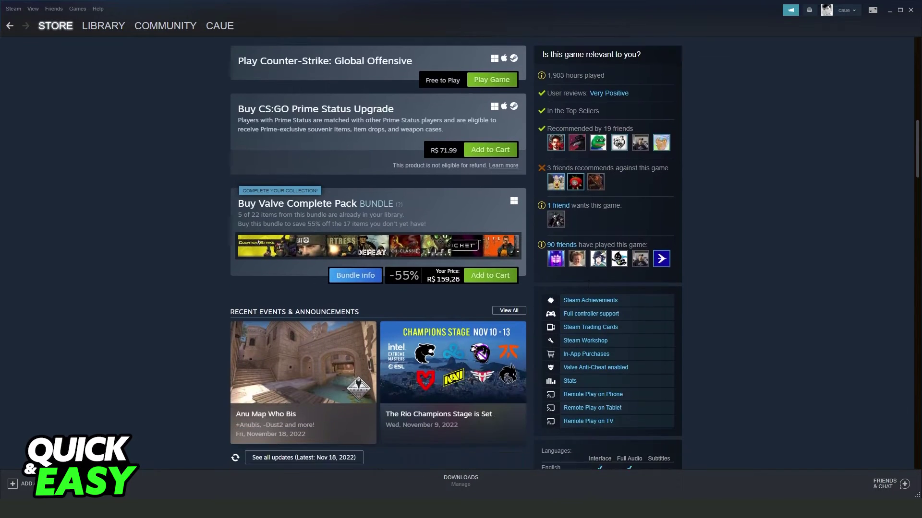
scroll(587, 285, up, 1)
scroll(587, 284, up, 6)
scroll(588, 285, up, 2)
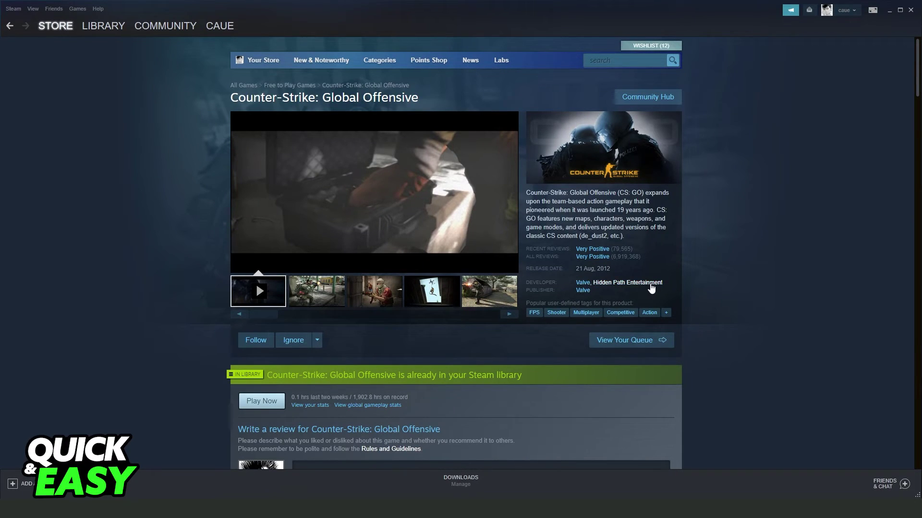
scroll(650, 288, down, 10)
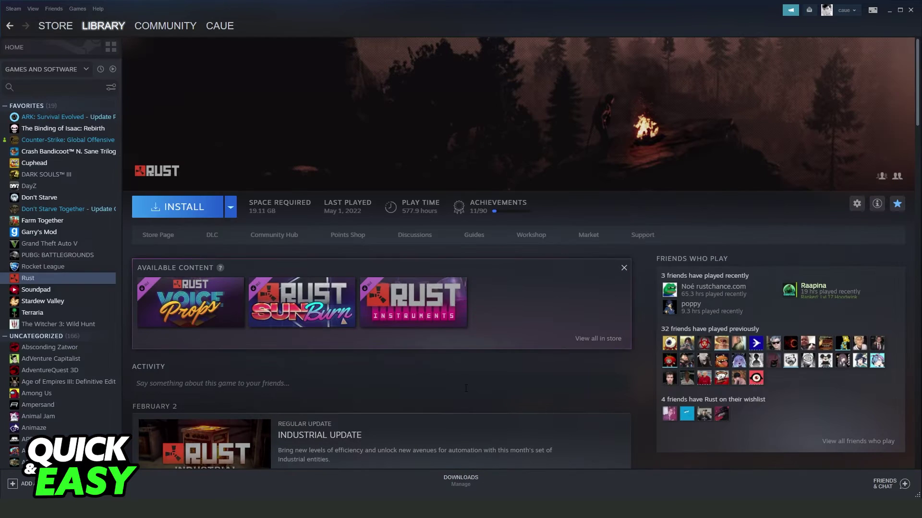